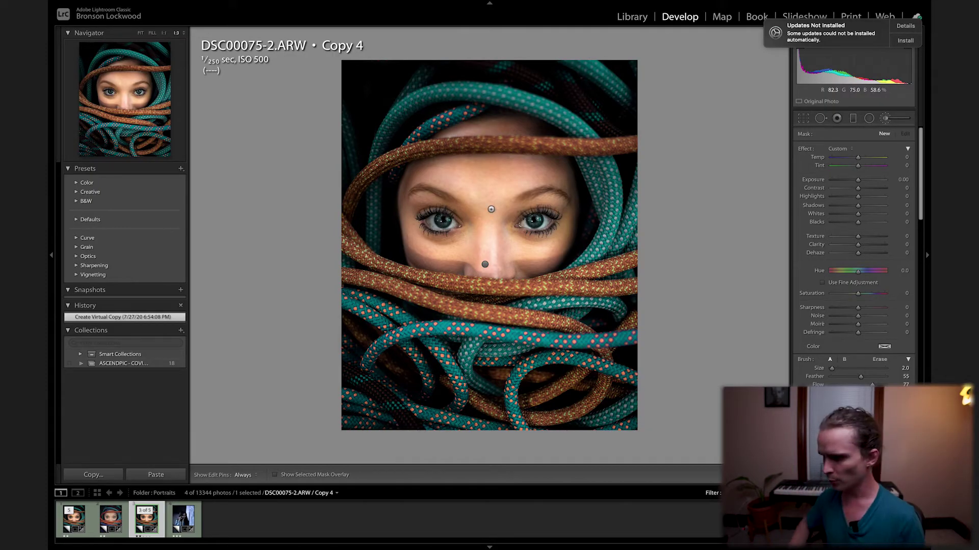
- On DSC00075-2.ARW Copy 4, mask the iris of the left eye around the pupil with the adjustment brush
{"action": "left_click", "coordinate": [76, 516]}
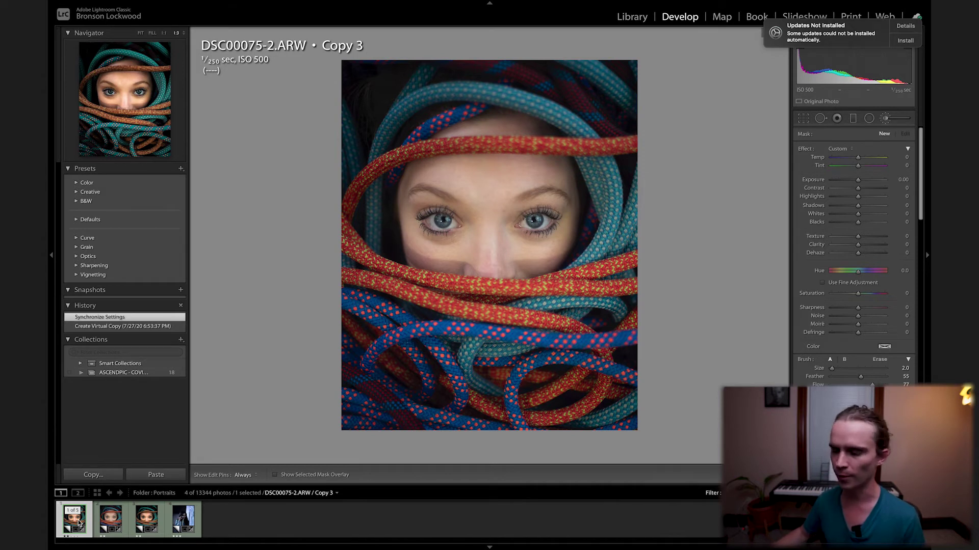
{"action": "left_click", "coordinate": [146, 520]}
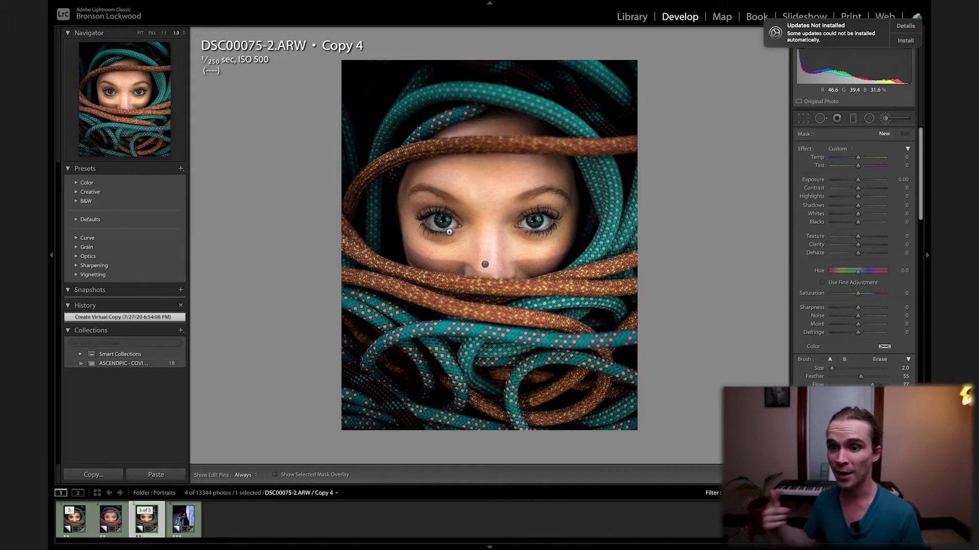
{"action": "key", "text": "z"}
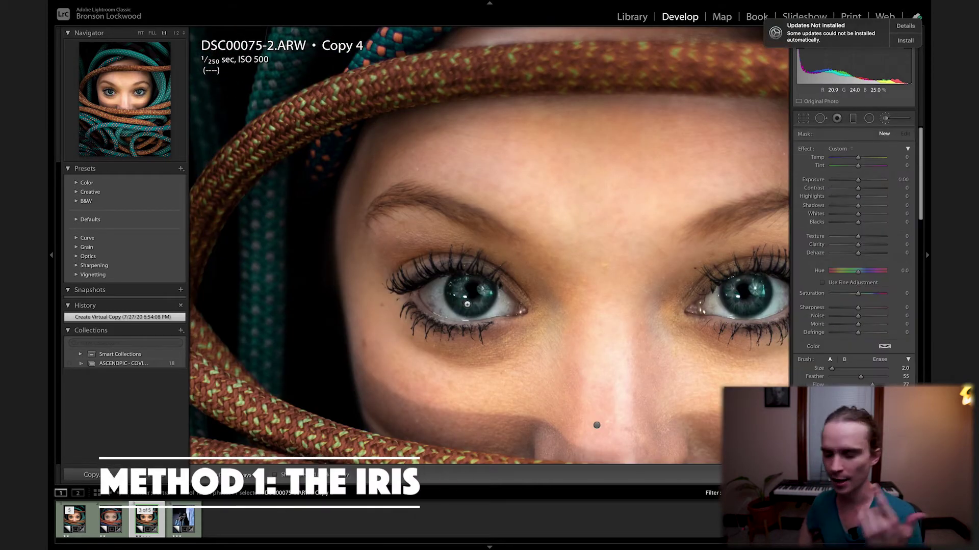
{"action": "left_click", "coordinate": [465, 305]}
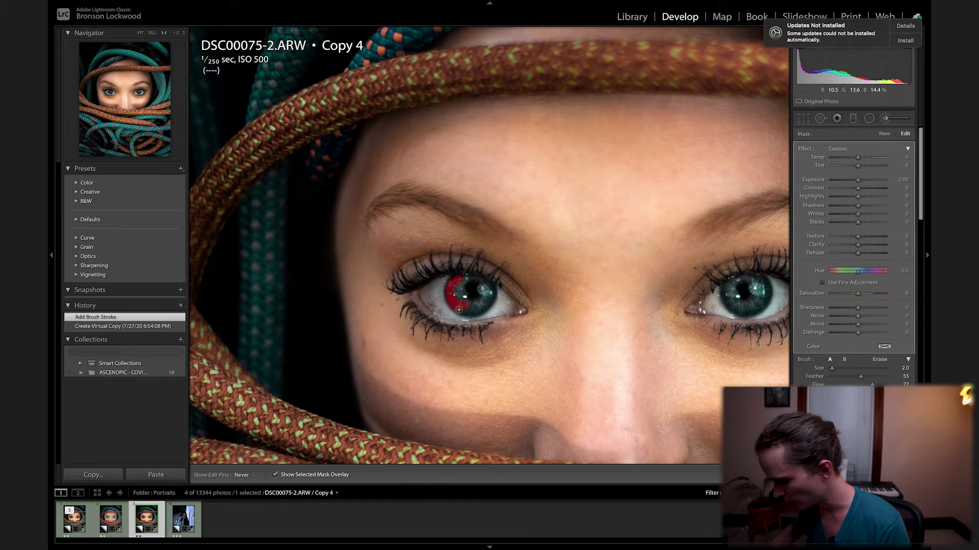
{"action": "mouse_move", "coordinate": [472, 312]}
{"action": "left_mouse_down"}
{"action": "mouse_move", "coordinate": [491, 288]}
{"action": "mouse_move", "coordinate": [473, 313]}
{"action": "mouse_move", "coordinate": [462, 310]}
{"action": "left_mouse_up"}
{"action": "key", "text": "h"}
{"action": "key", "text": "super+z"}
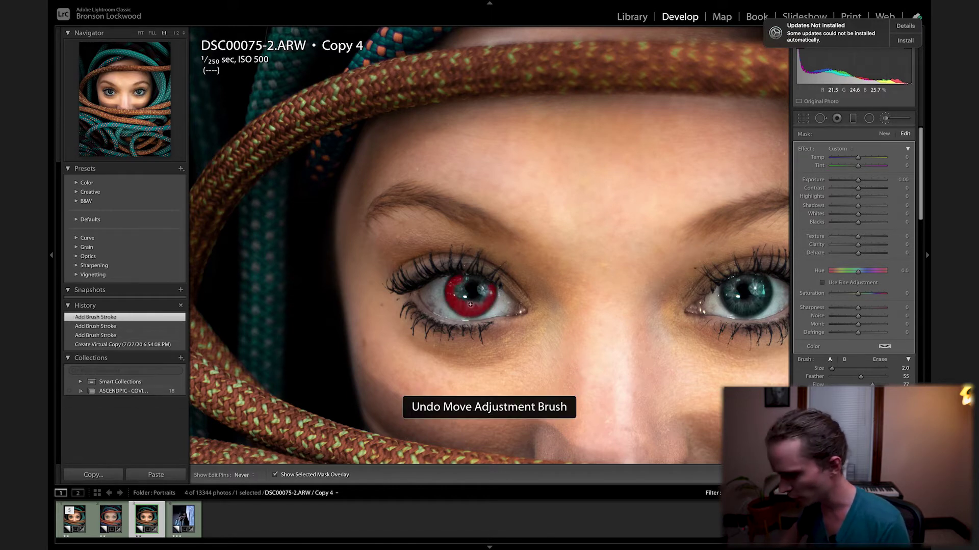
{"action": "mouse_move", "coordinate": [487, 287]}
{"action": "left_mouse_down"}
{"action": "mouse_move", "coordinate": [460, 291]}
{"action": "mouse_move", "coordinate": [460, 279]}
{"action": "mouse_move", "coordinate": [475, 279]}
{"action": "mouse_move", "coordinate": [486, 307]}
{"action": "mouse_move", "coordinate": [477, 312]}
{"action": "mouse_move", "coordinate": [491, 288]}
{"action": "left_mouse_up"}
{"action": "left_click", "coordinate": [487, 298]}
{"action": "left_click", "coordinate": [454, 281]}
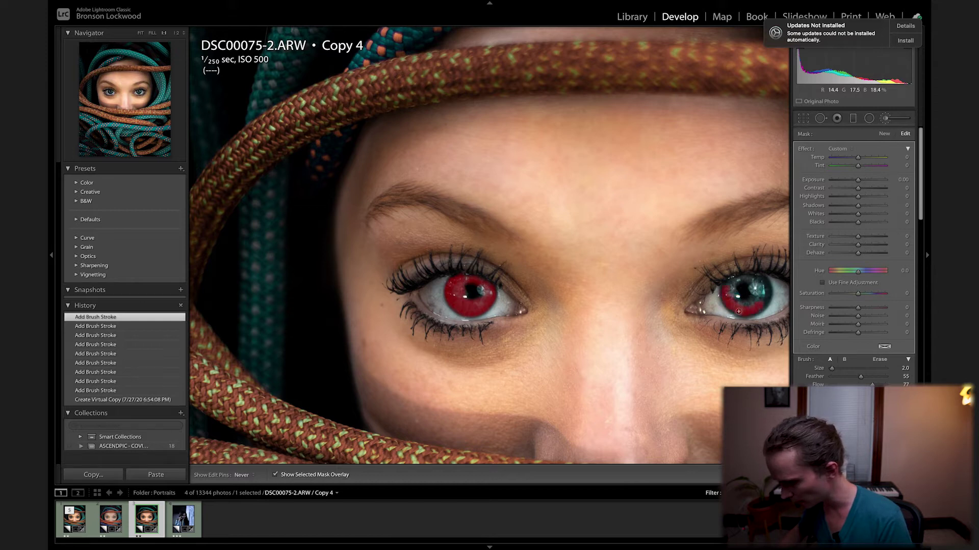
- Extend the brush mask over the iris of the right eye and hide the mask overlay
{"action": "left_click_drag", "start_coordinate": [738, 312], "coordinate": [744, 313]}
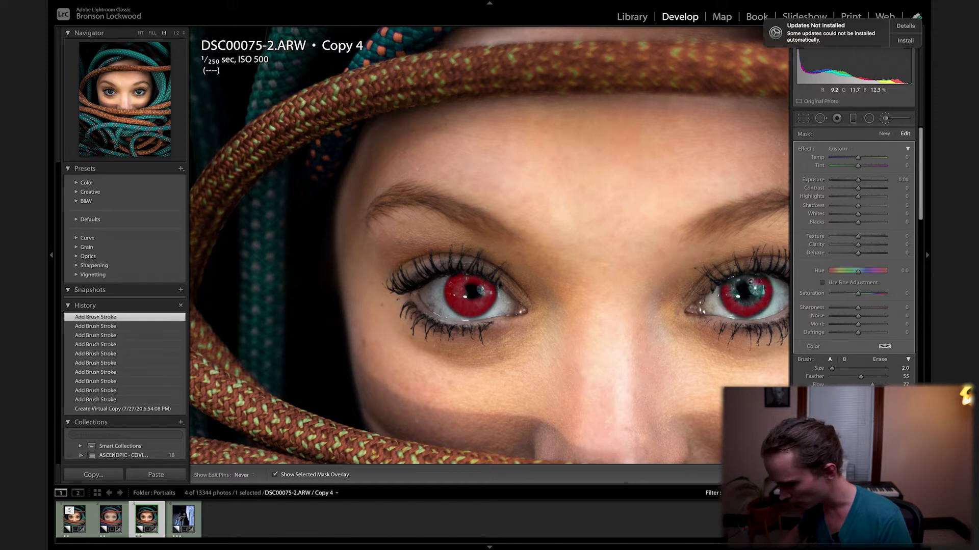
{"action": "left_click_drag", "start_coordinate": [730, 287], "coordinate": [735, 282]}
{"action": "mouse_move", "coordinate": [737, 281]}
{"action": "left_mouse_down"}
{"action": "mouse_move", "coordinate": [763, 277]}
{"action": "mouse_move", "coordinate": [769, 296]}
{"action": "mouse_move", "coordinate": [768, 285]}
{"action": "mouse_move", "coordinate": [759, 307]}
{"action": "mouse_move", "coordinate": [719, 294]}
{"action": "left_mouse_up"}
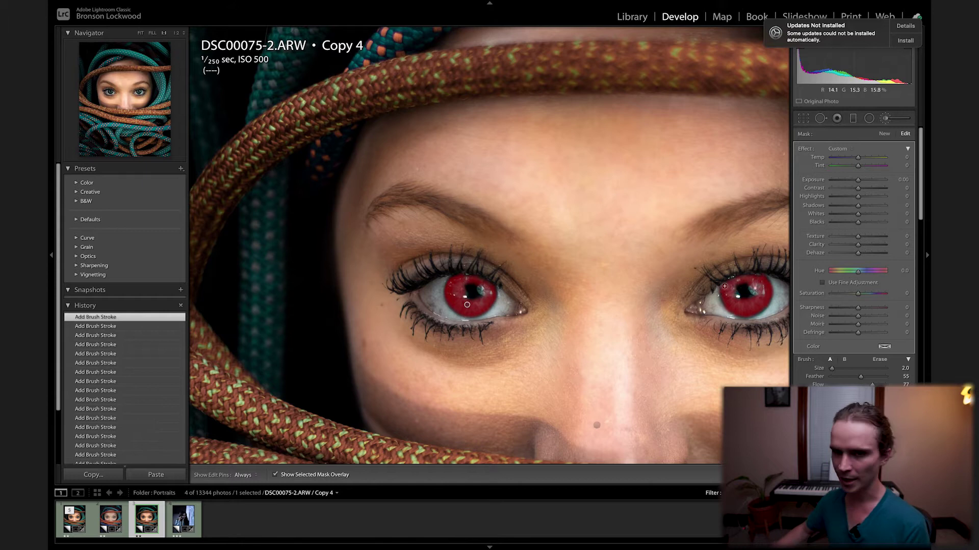
{"action": "key", "text": "o"}
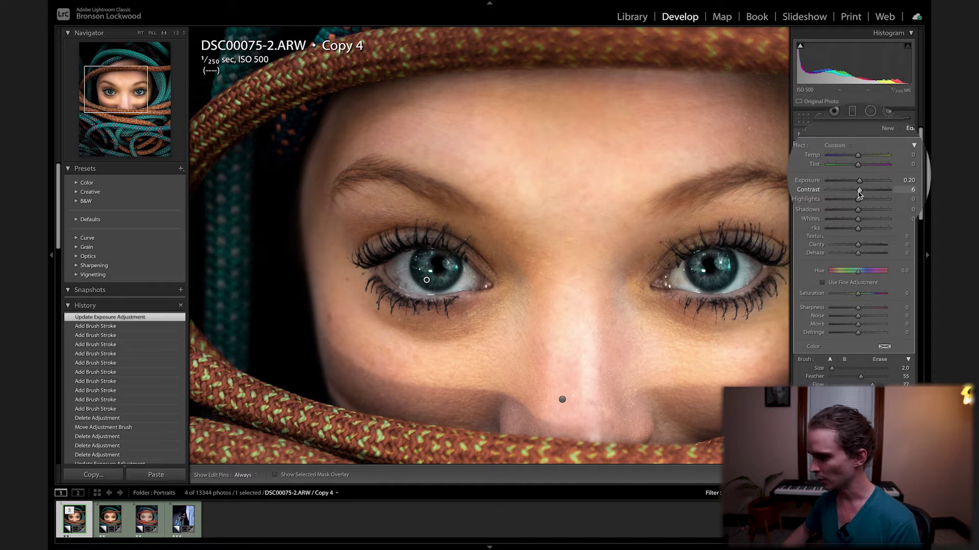
- Adjust the iris mask to contrast 8, sharpness 12, saturation 9 and temperature -5
{"action": "left_click_drag", "start_coordinate": [858, 192], "coordinate": [860, 188]}
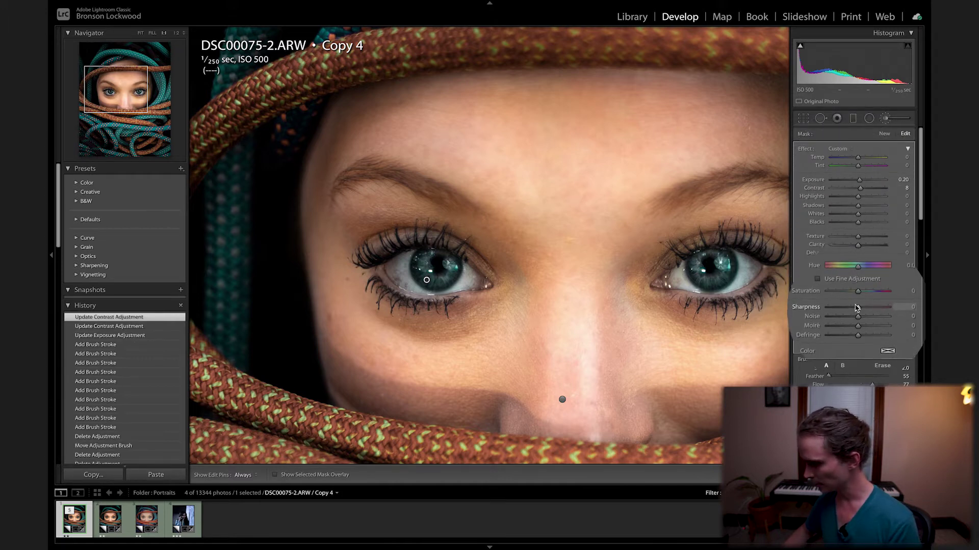
{"action": "left_click_drag", "start_coordinate": [860, 309], "coordinate": [861, 309]}
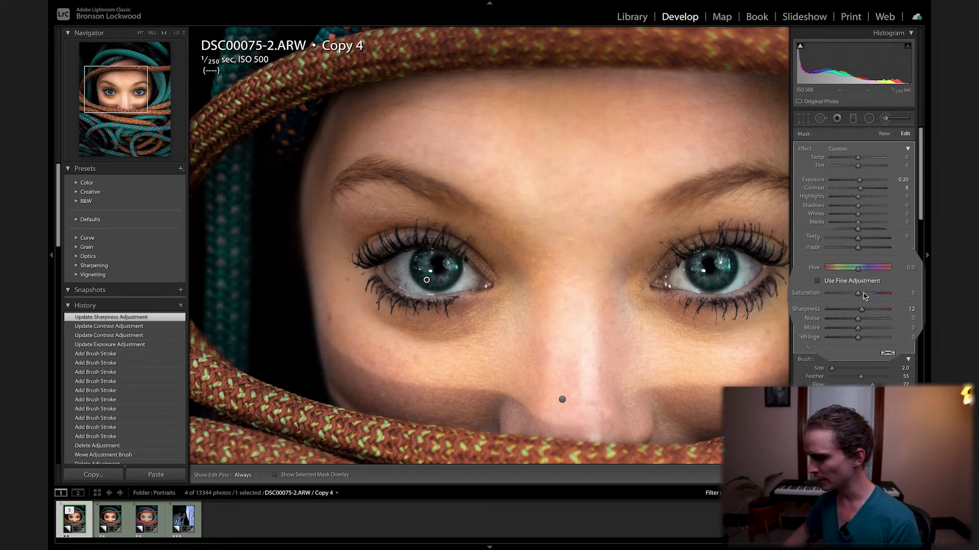
{"action": "left_click_drag", "start_coordinate": [860, 295], "coordinate": [862, 294]}
{"action": "left_click_drag", "start_coordinate": [860, 161], "coordinate": [859, 160]}
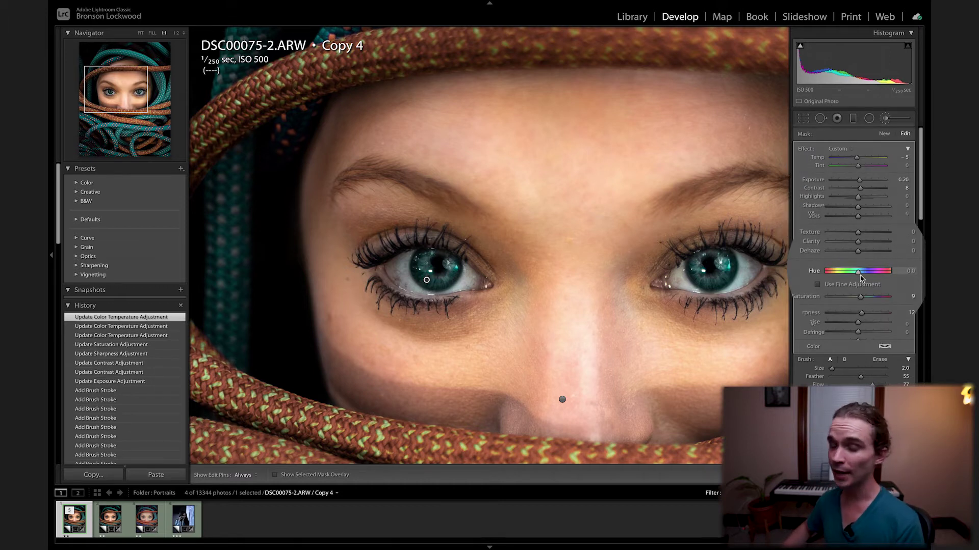
- Try shifting the iris mask's hue to 12.8, and reset the hue
{"action": "mouse_move", "coordinate": [860, 278]}
{"action": "left_mouse_down"}
{"action": "mouse_move", "coordinate": [884, 278]}
{"action": "mouse_move", "coordinate": [847, 284]}
{"action": "mouse_move", "coordinate": [860, 275]}
{"action": "left_mouse_up"}
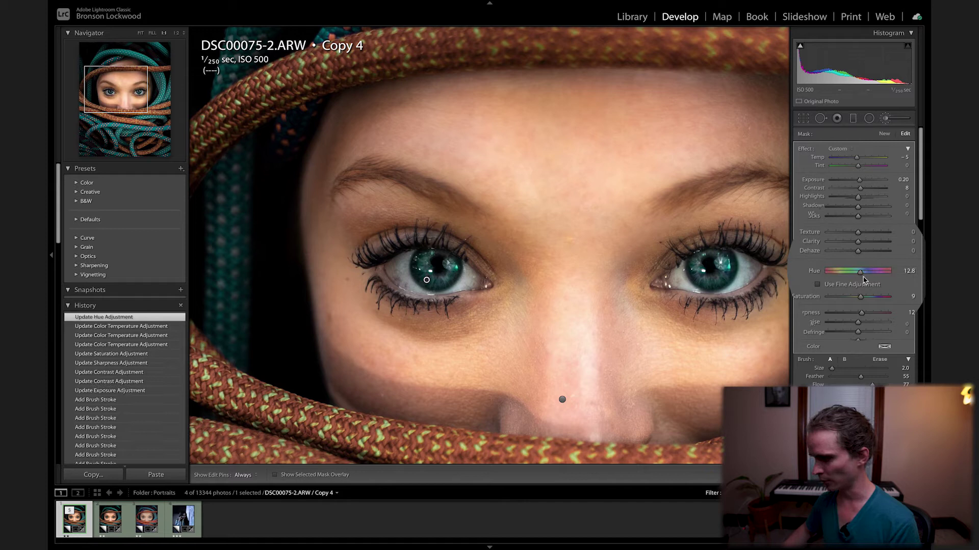
{"action": "double_click", "coordinate": [859, 275]}
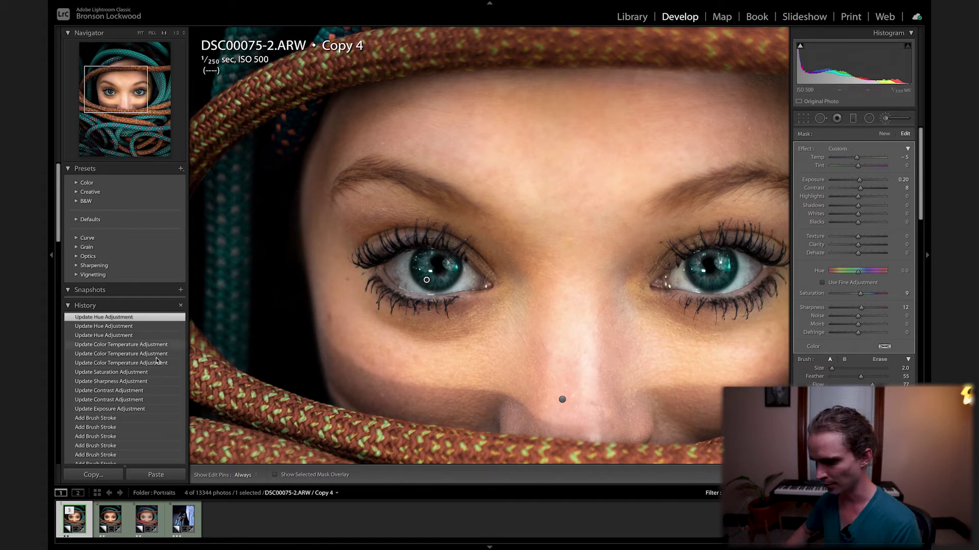
- Compare the photo before and after the iris adjustments using the history states, both close up and zoomed out
{"action": "left_click", "coordinate": [107, 418]}
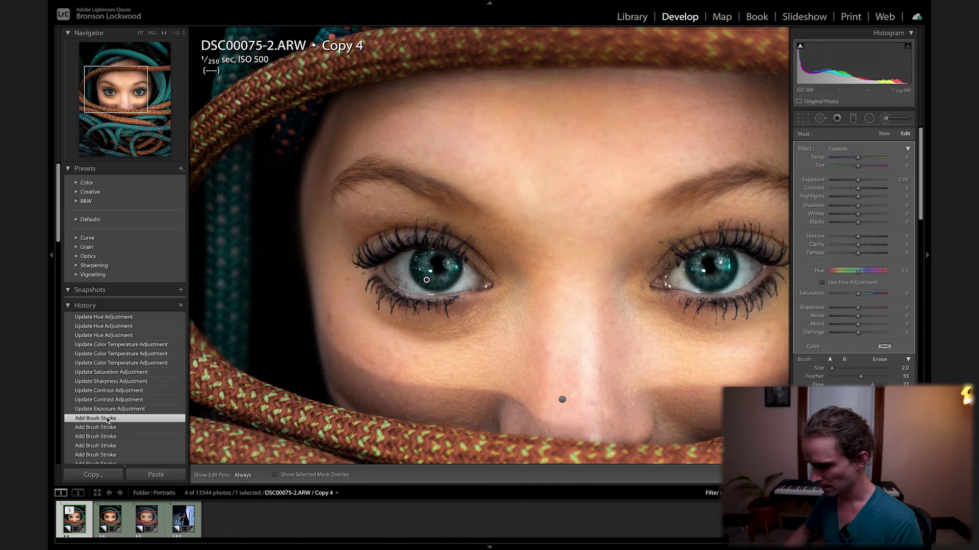
{"action": "left_click", "coordinate": [106, 318]}
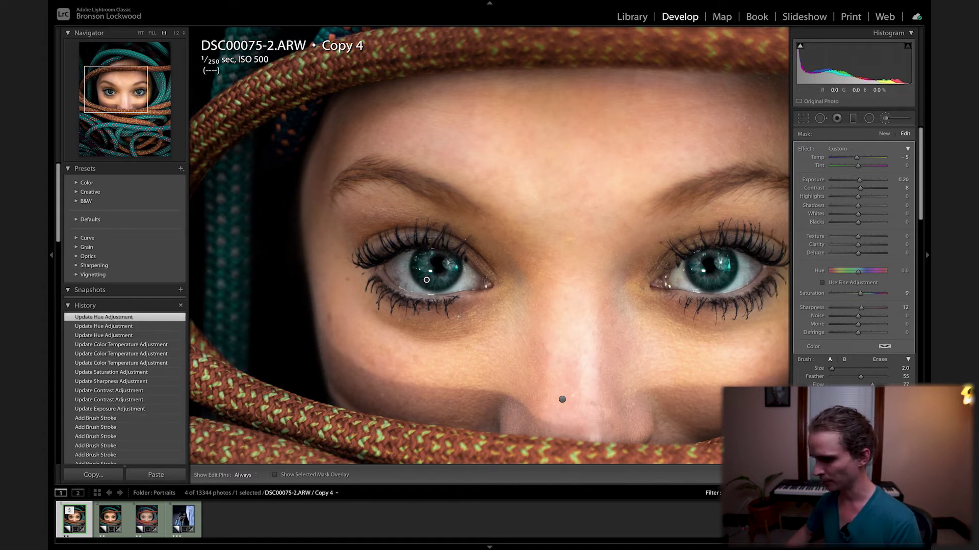
{"action": "key", "text": "ctrl+minus"}
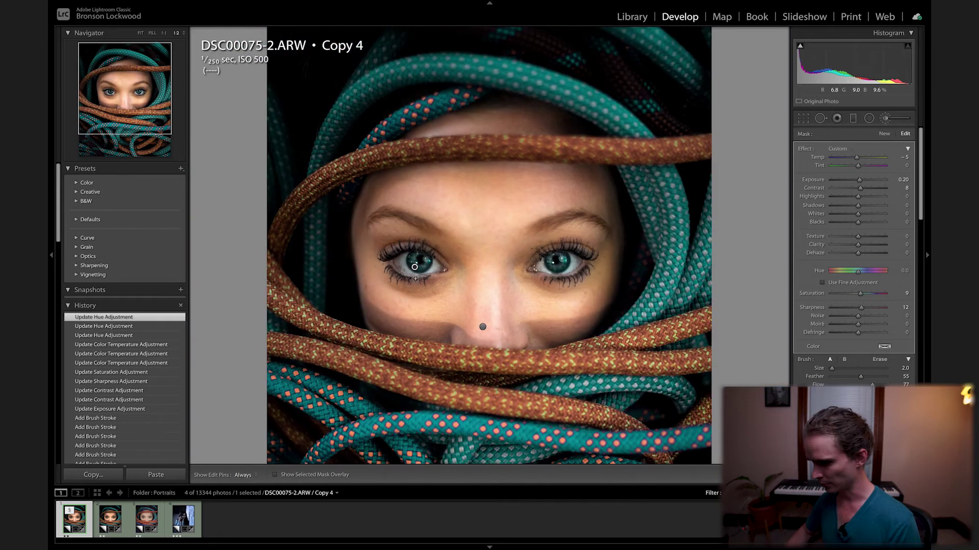
{"action": "key", "text": "ctrl+minus"}
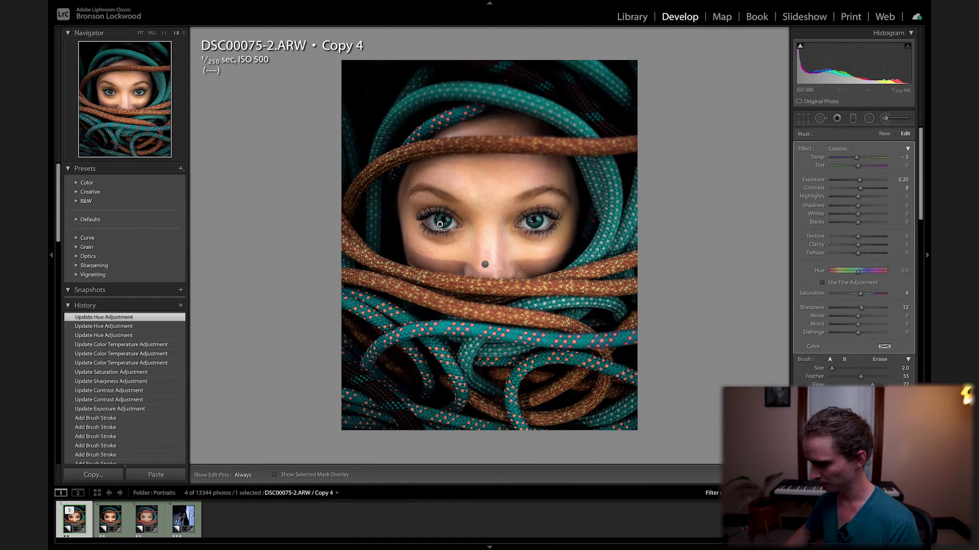
{"action": "key", "text": "k"}
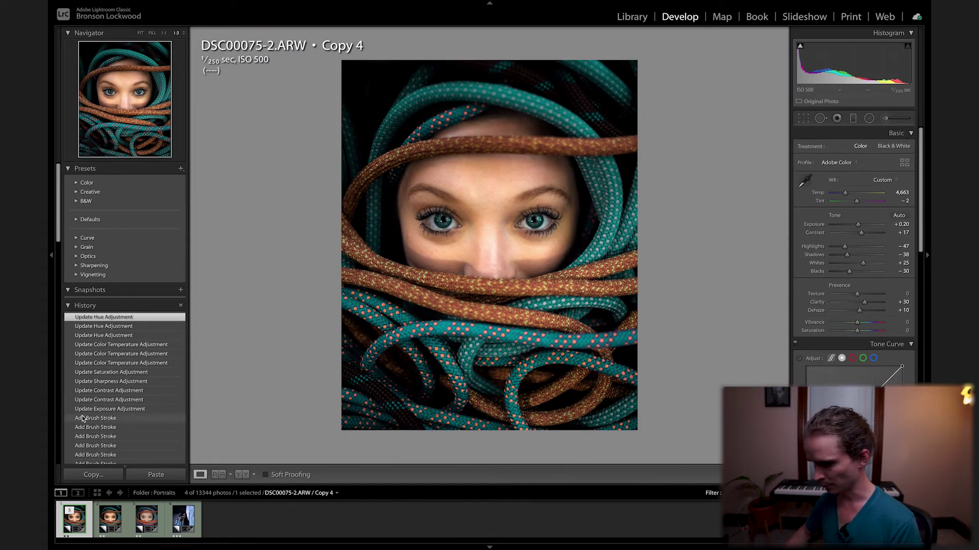
{"action": "left_click", "coordinate": [84, 418]}
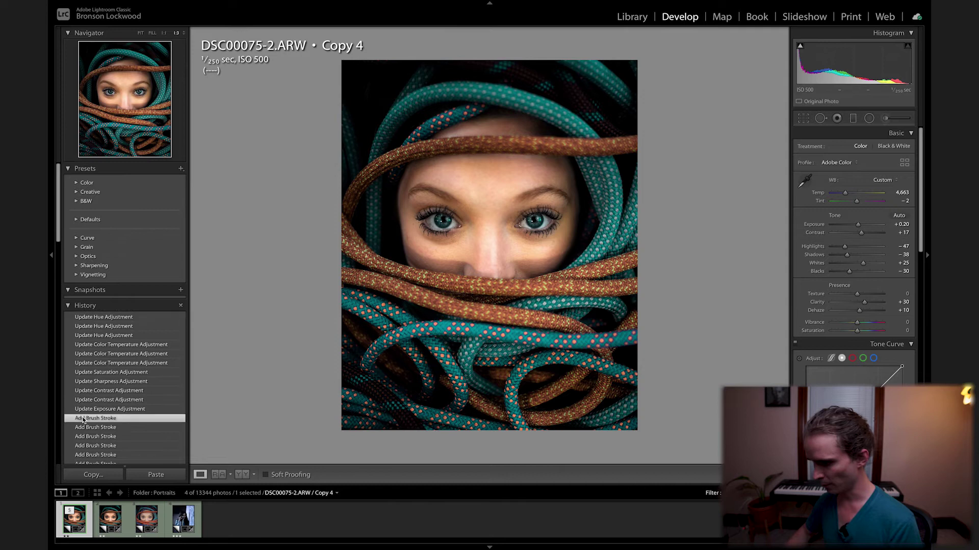
{"action": "left_click", "coordinate": [92, 320]}
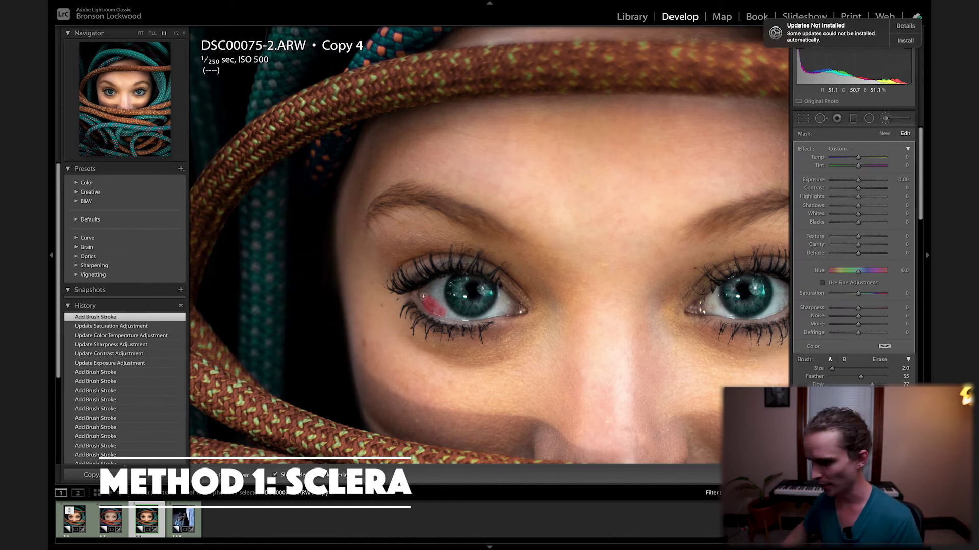
- Mask the white of the left eye, using brush size 1.0 for the narrow areas beside the iris, and slightly raise its exposure
{"action": "key", "text": "super+z"}
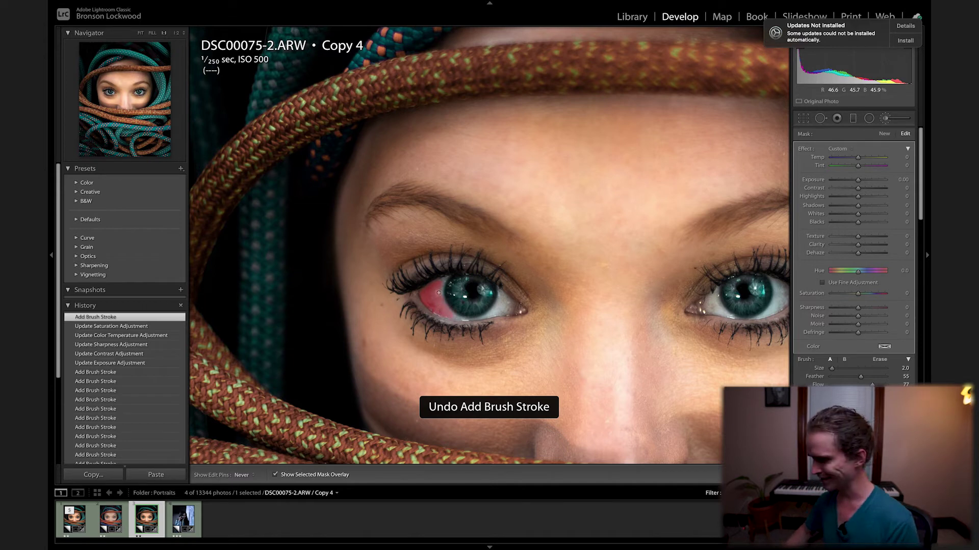
{"action": "key", "text": "super+shift+z"}
{"action": "key", "text": "super+shift+z"}
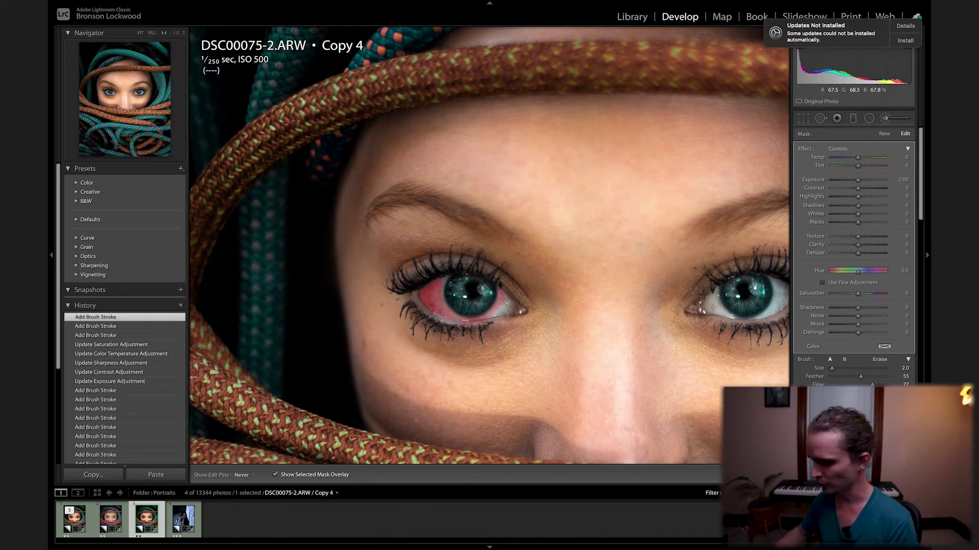
{"action": "key", "text": "h"}
{"action": "key", "text": "super+z"}
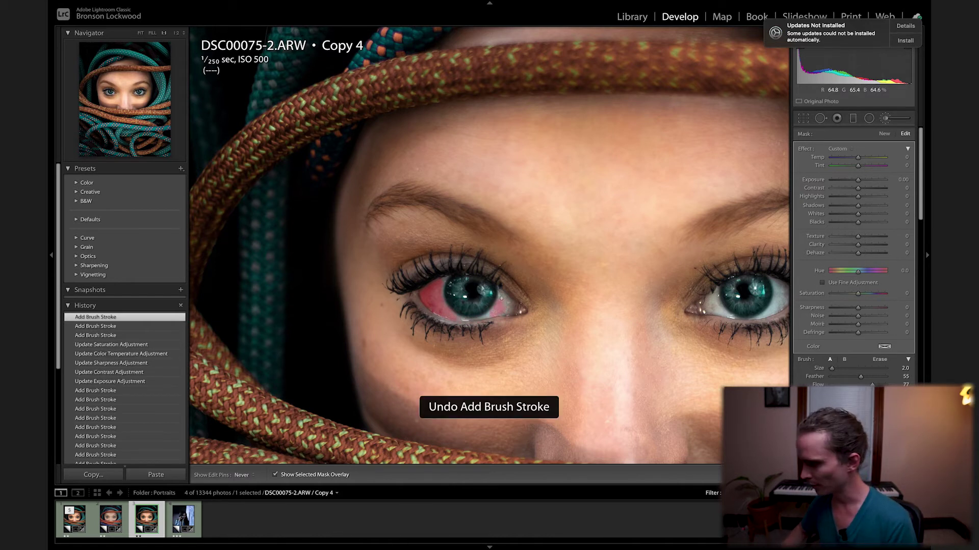
{"action": "key", "text": "["}
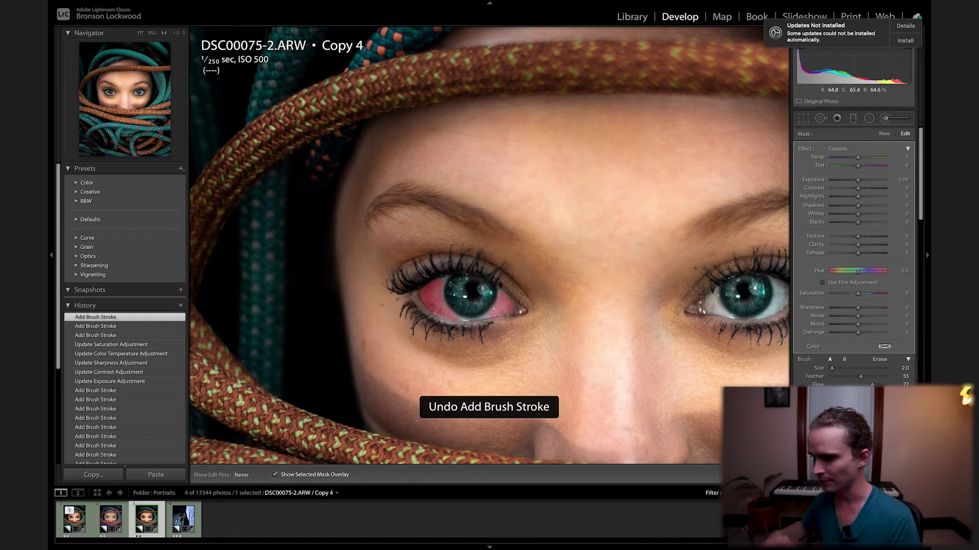
{"action": "left_click_drag", "start_coordinate": [505, 310], "coordinate": [490, 313]}
{"action": "key", "text": "h"}
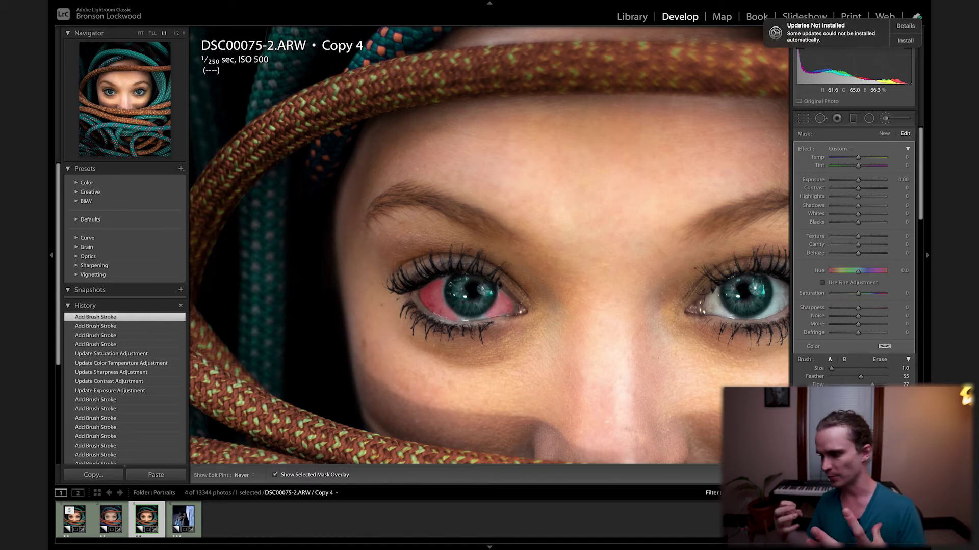
{"action": "left_click_drag", "start_coordinate": [488, 313], "coordinate": [464, 318]}
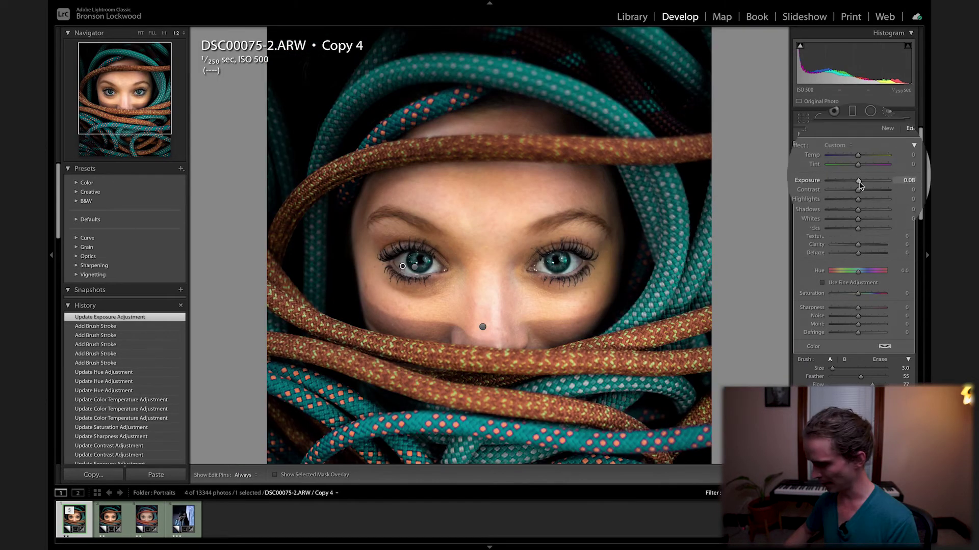
{"action": "left_click", "coordinate": [860, 183]}
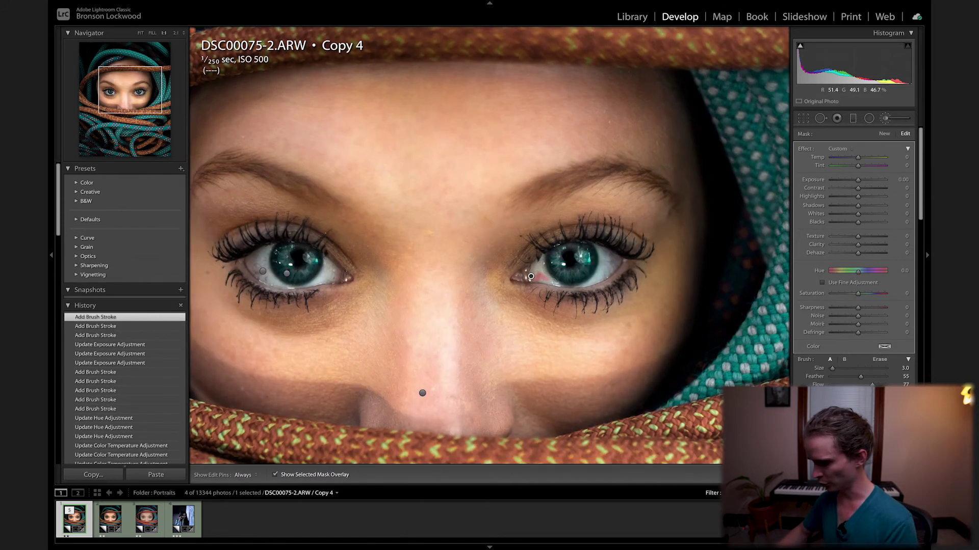
- Brush a new mask over the white of the right eye, undoing the stray stroke and using brush size 2.0 for the outer side
{"action": "key", "text": "h"}
{"action": "left_click_drag", "start_coordinate": [584, 285], "coordinate": [602, 275]}
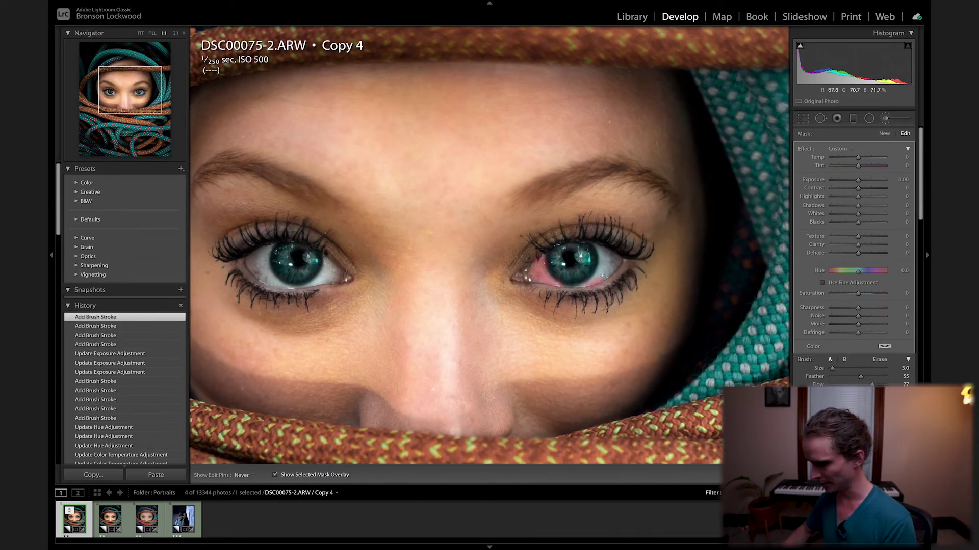
{"action": "key", "text": "ctrl+z"}
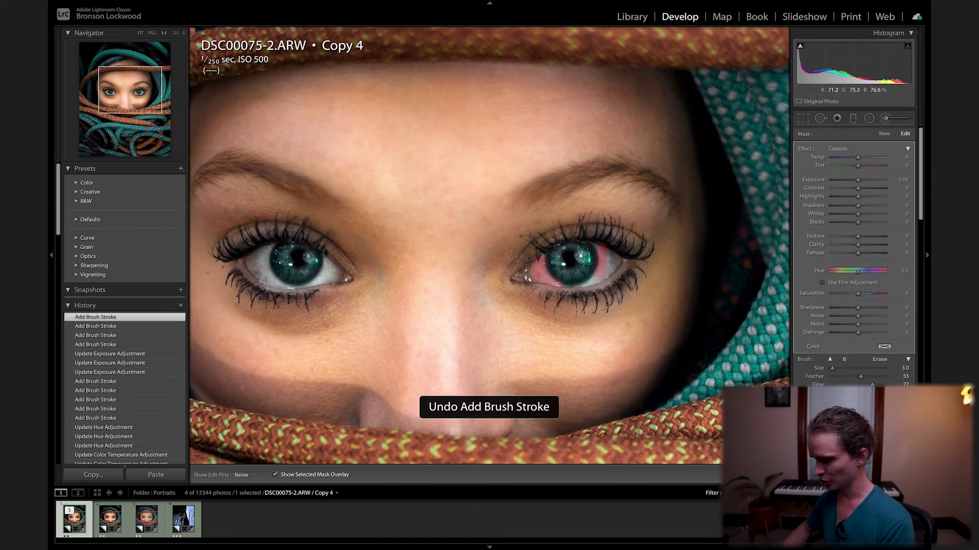
{"action": "left_click", "coordinate": [596, 250]}
{"action": "key", "text": "["}
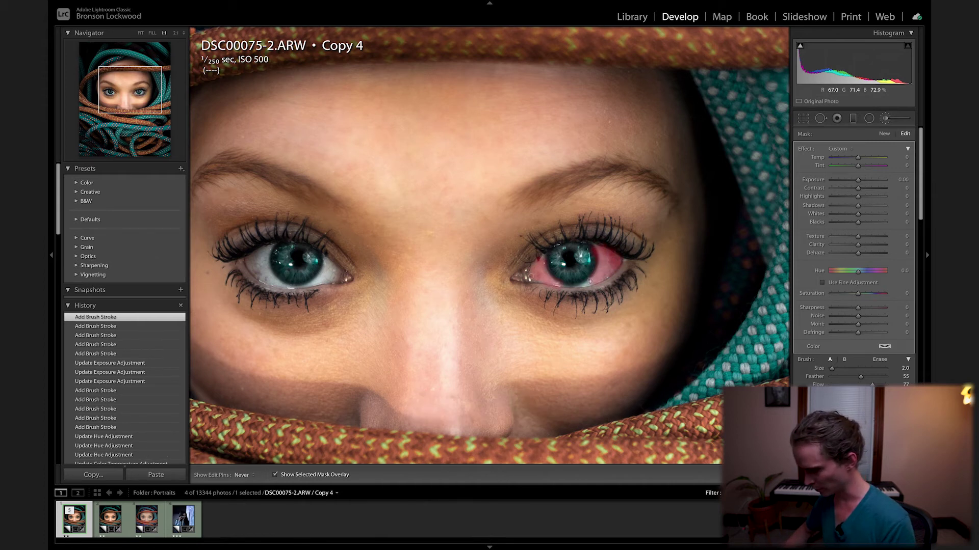
{"action": "left_click", "coordinate": [591, 283]}
{"action": "left_click", "coordinate": [570, 289]}
{"action": "key", "text": "h"}
- Refine the right eye's white mask at the inner corner and upper edge, erase the spill over the iris, and hide the overlay
{"action": "key", "text": "ctrl+="}
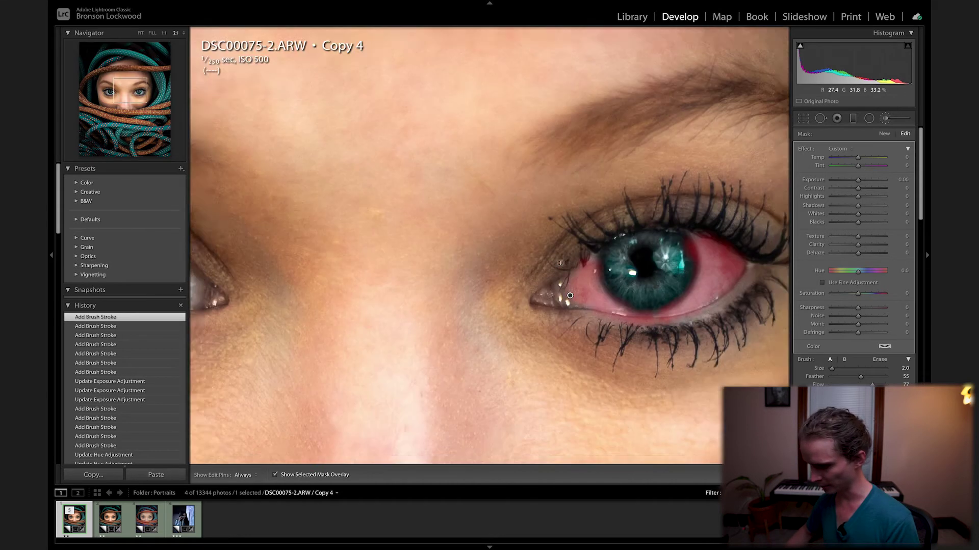
{"action": "left_click", "coordinate": [585, 300]}
{"action": "left_click", "coordinate": [709, 239]}
{"action": "key", "text": "h"}
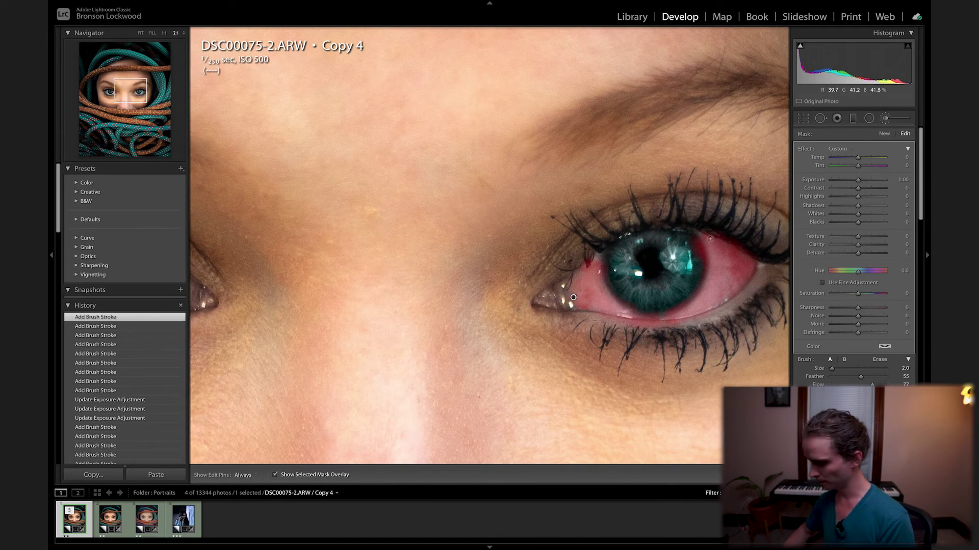
{"action": "mouse_move", "coordinate": [692, 246]}
{"action": "left_mouse_down"}
{"action": "mouse_move", "coordinate": [664, 297]}
{"action": "mouse_move", "coordinate": [639, 303]}
{"action": "left_mouse_up"}
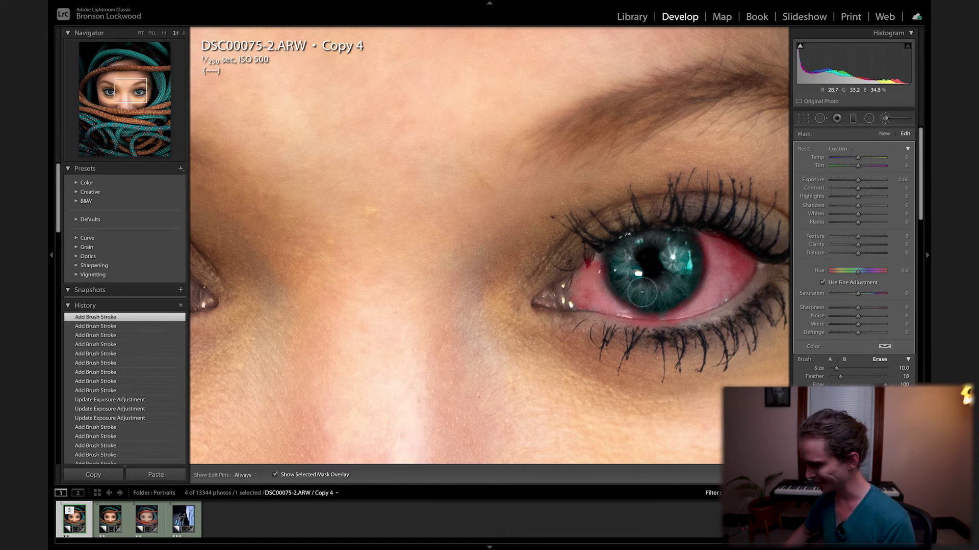
{"action": "key", "text": "ctrl+minus"}
{"action": "key", "text": "o"}
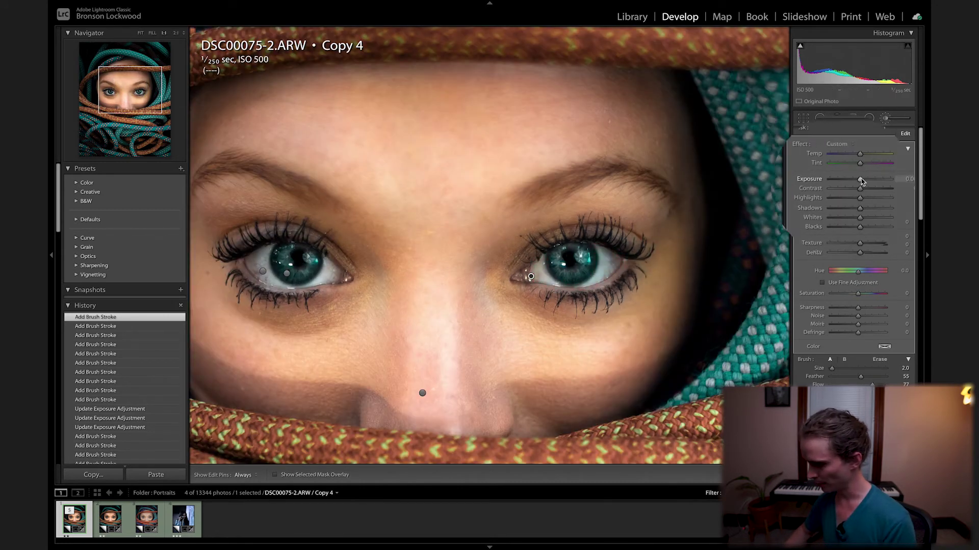
- Slightly raise the exposure of the right eye's white mask and compare the photo before and after the whites adjustments using the history states
{"action": "left_click_drag", "start_coordinate": [858, 179], "coordinate": [860, 181]}
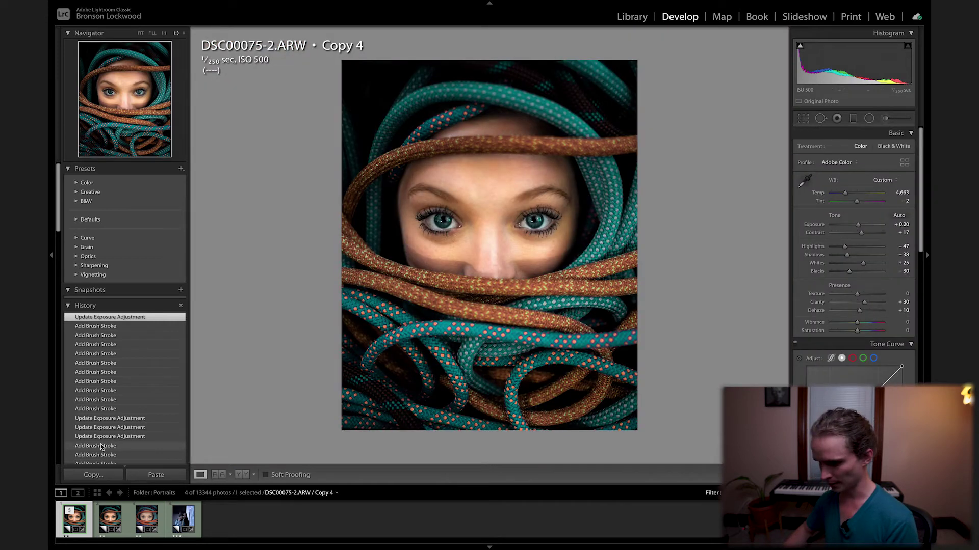
{"action": "left_click", "coordinate": [101, 447]}
{"action": "left_click", "coordinate": [82, 320]}
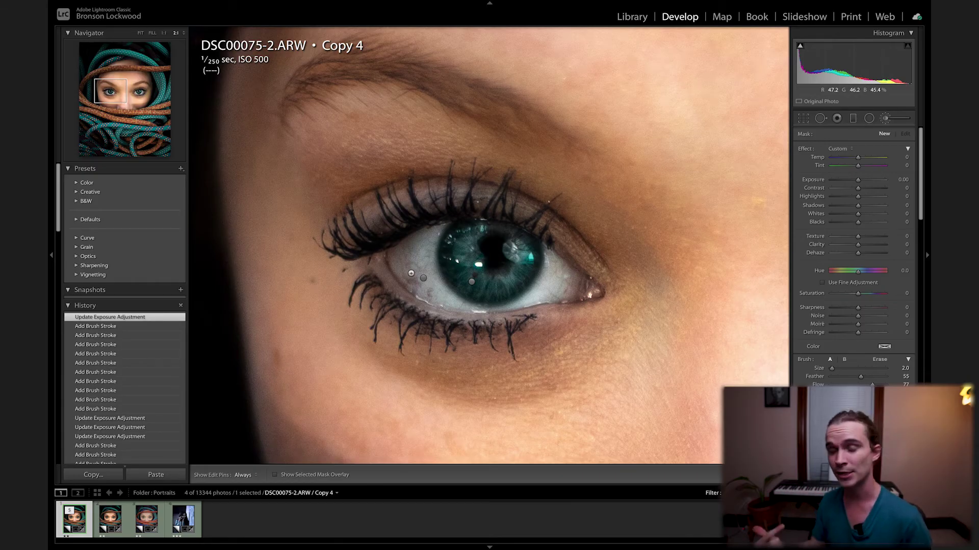
- Brush a new mask over the veins in the outer white of the left eye, reducing the brush size to 4.0 for finer strokes
{"action": "key", "text": "ctrl+equal"}
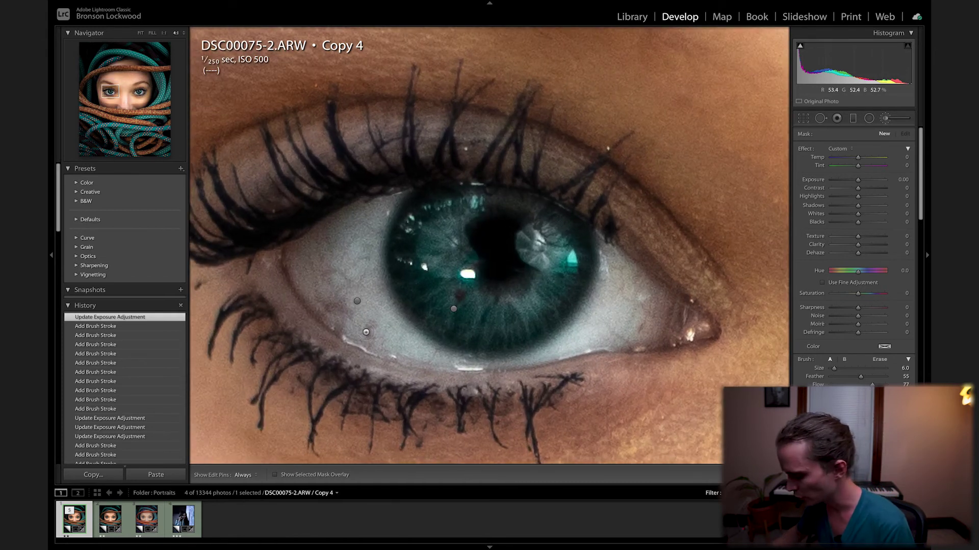
{"action": "left_click", "coordinate": [367, 332]}
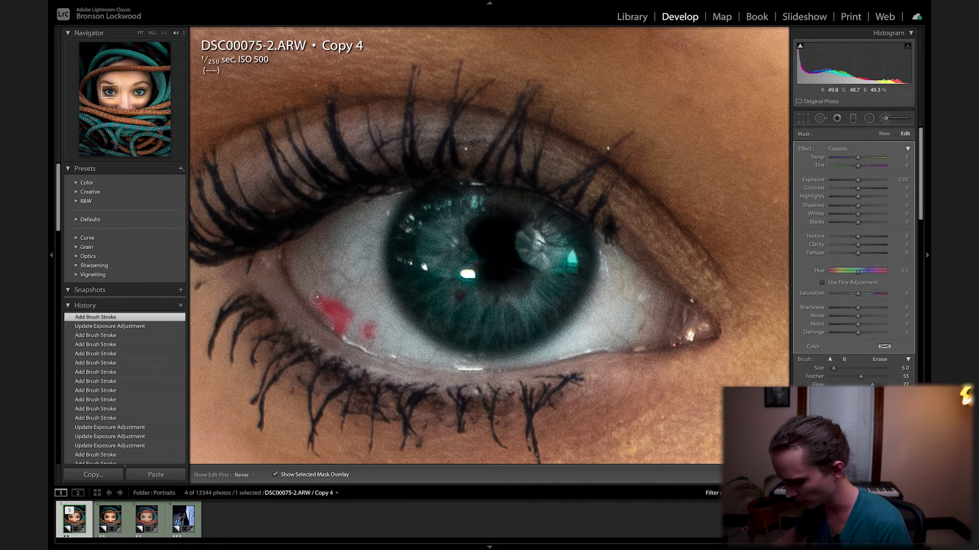
{"action": "left_click", "coordinate": [340, 297]}
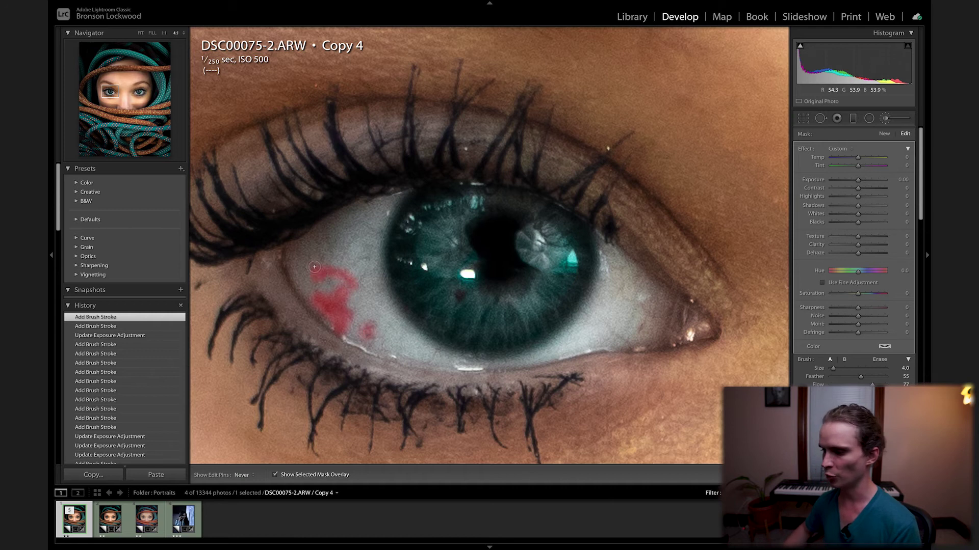
{"action": "left_click", "coordinate": [312, 260]}
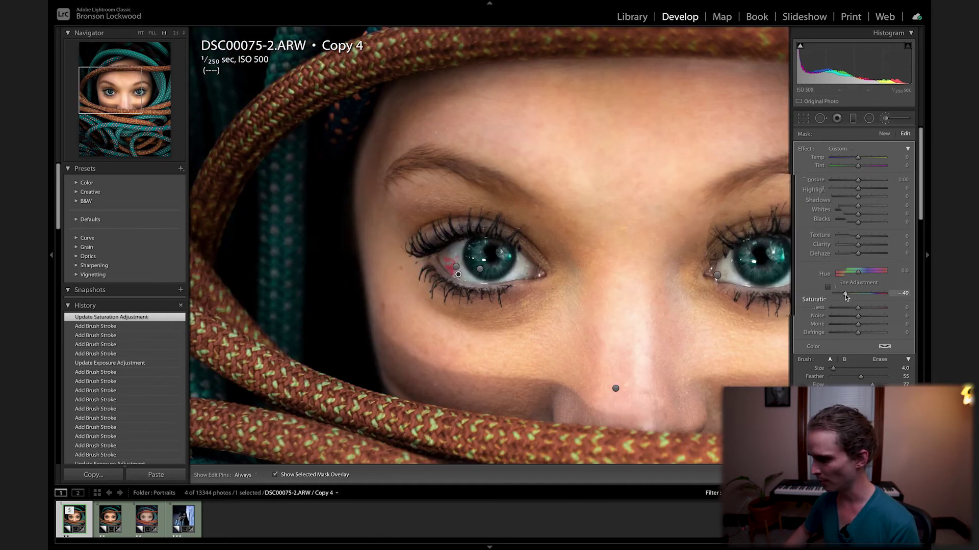
- Lower the vein mask's saturation, slightly raise its exposure, and compare the result with the unadjusted history state
{"action": "left_click_drag", "start_coordinate": [858, 180], "coordinate": [860, 180]}
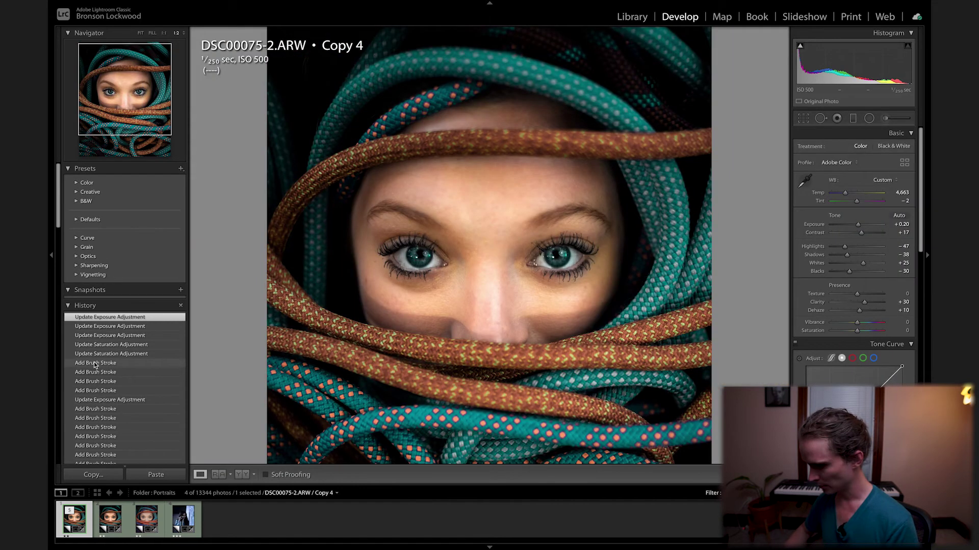
{"action": "left_click", "coordinate": [95, 363]}
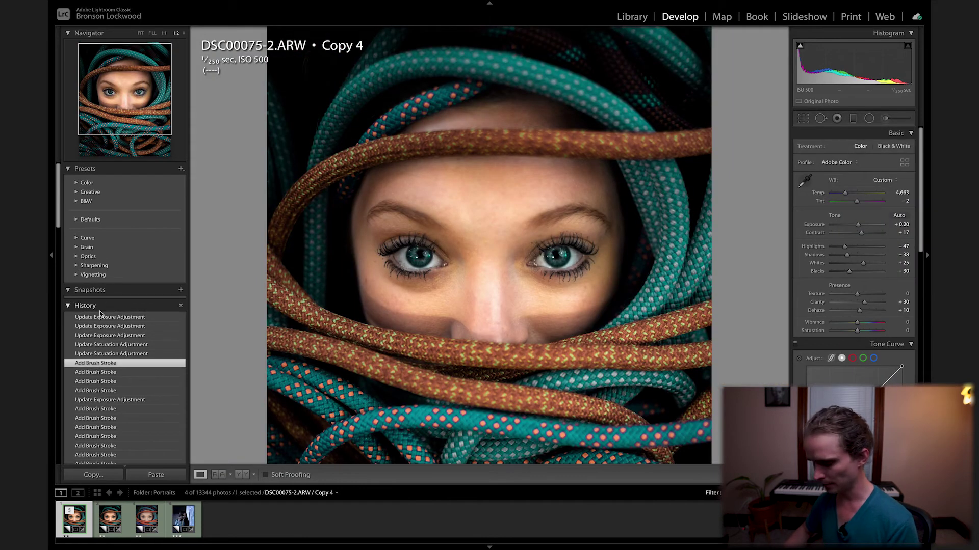
{"action": "left_click", "coordinate": [100, 318]}
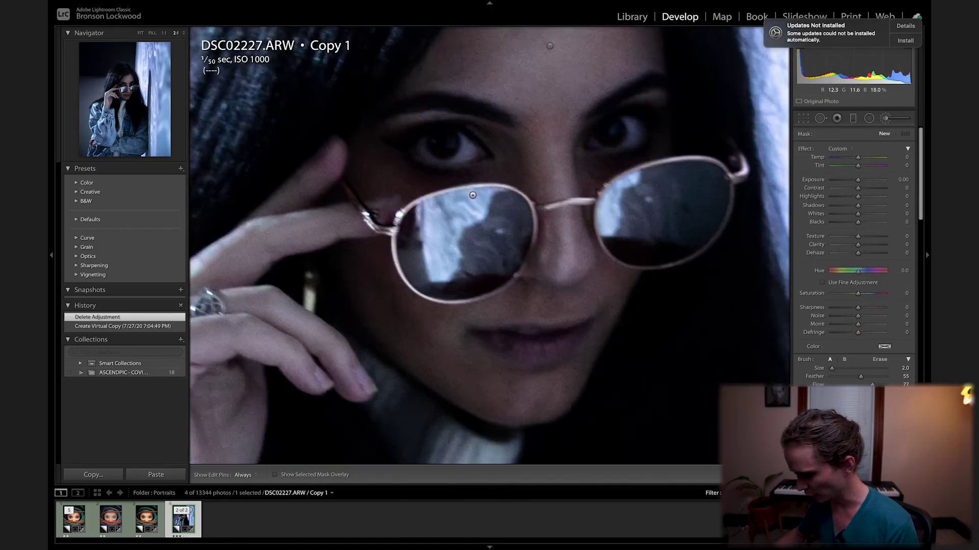
- In the sunglasses portrait, brush a new mask over both eyes with the overlay shown, using brush size 2.0, and touch up the edges
{"action": "left_click", "coordinate": [467, 147]}
{"action": "key", "text": "o"}
{"action": "mouse_move", "coordinate": [466, 148]}
{"action": "left_mouse_down"}
{"action": "mouse_move", "coordinate": [416, 143]}
{"action": "mouse_move", "coordinate": [452, 127]}
{"action": "left_mouse_up"}
{"action": "key", "text": "h"}
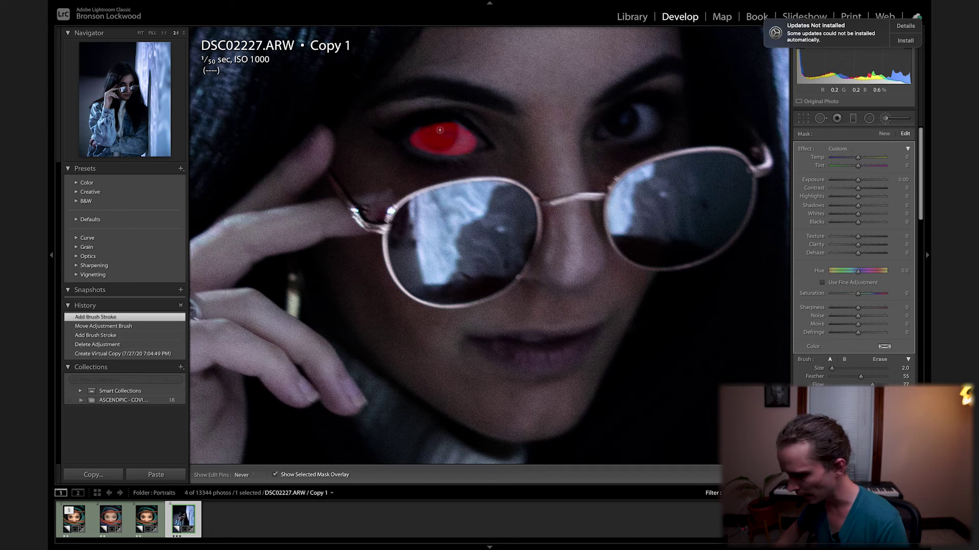
{"action": "left_click_drag", "start_coordinate": [420, 143], "coordinate": [469, 146]}
{"action": "key", "text": "h"}
{"action": "left_click", "coordinate": [461, 130]}
{"action": "key", "text": "h"}
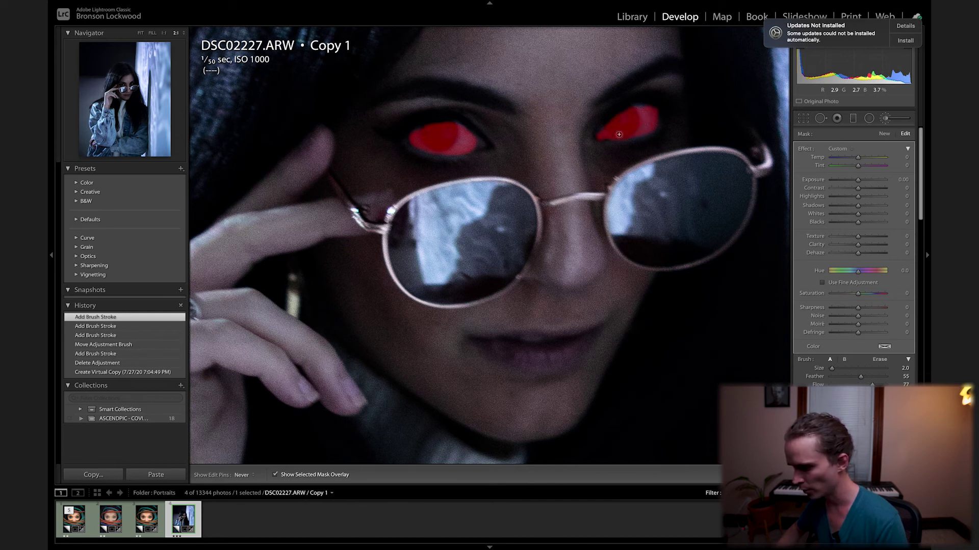
{"action": "left_click", "coordinate": [636, 111]}
{"action": "left_click", "coordinate": [473, 145]}
{"action": "left_click", "coordinate": [614, 139]}
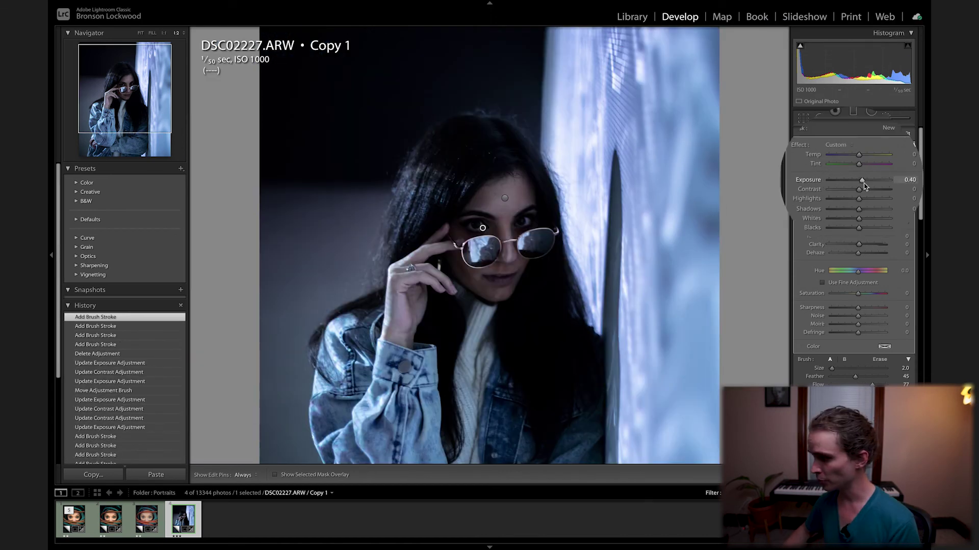
- Set the eye mask's exposure to 0.45, contrast to 11 and sharpness to about 25, and compare before and after using the history states
{"action": "left_click_drag", "start_coordinate": [863, 183], "coordinate": [864, 189]}
{"action": "left_click_drag", "start_coordinate": [861, 309], "coordinate": [870, 311]}
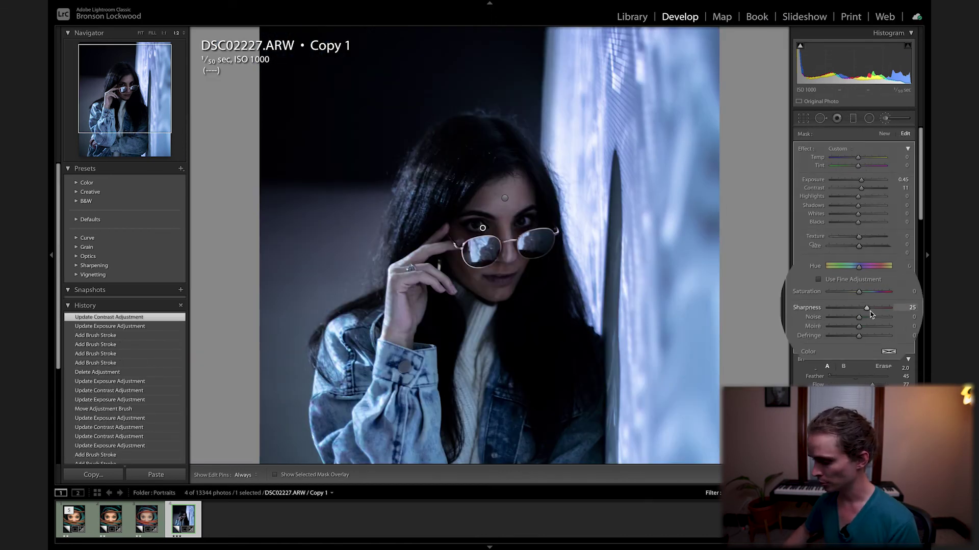
{"action": "left_click", "coordinate": [102, 372]}
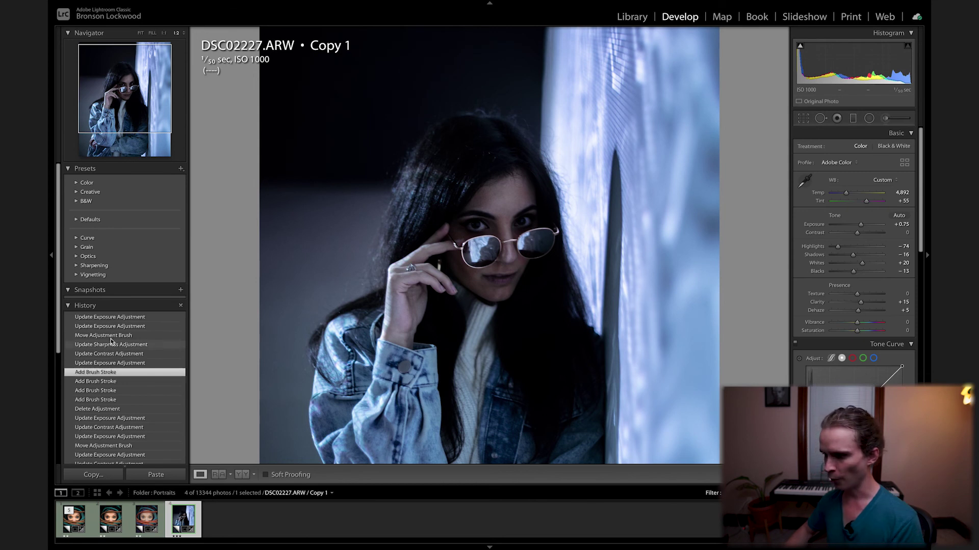
{"action": "left_click", "coordinate": [106, 322]}
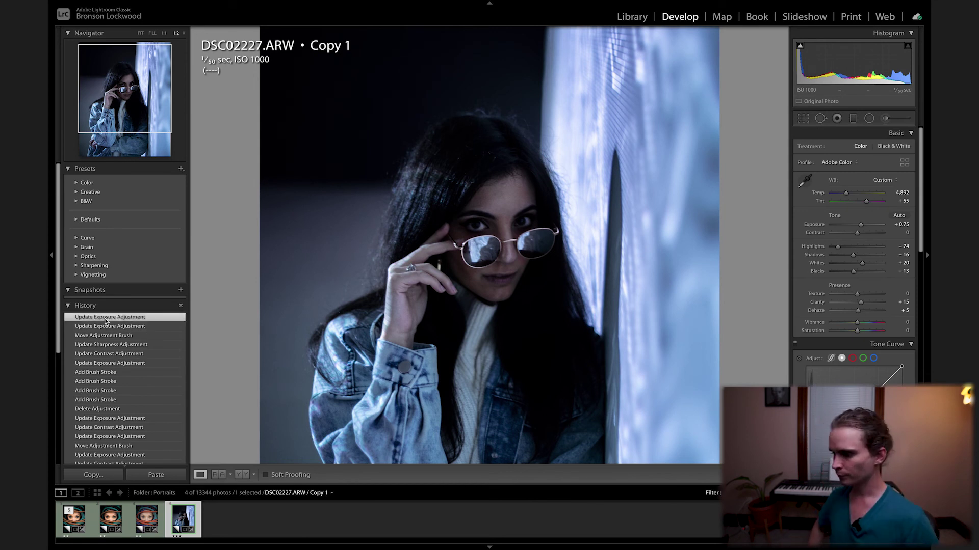